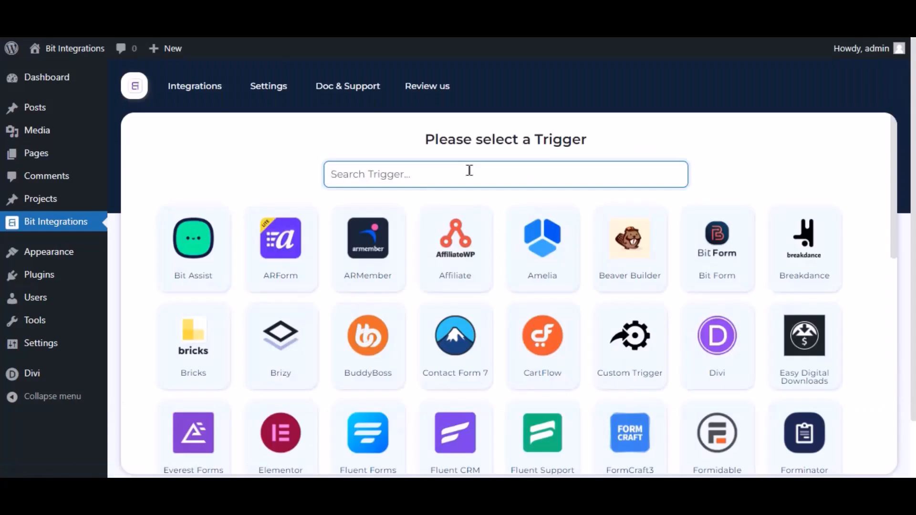
Search 'divi', pick Divi's Contact Form as the trigger, and continue to the action picker
left_click(469, 170)
type("divi")
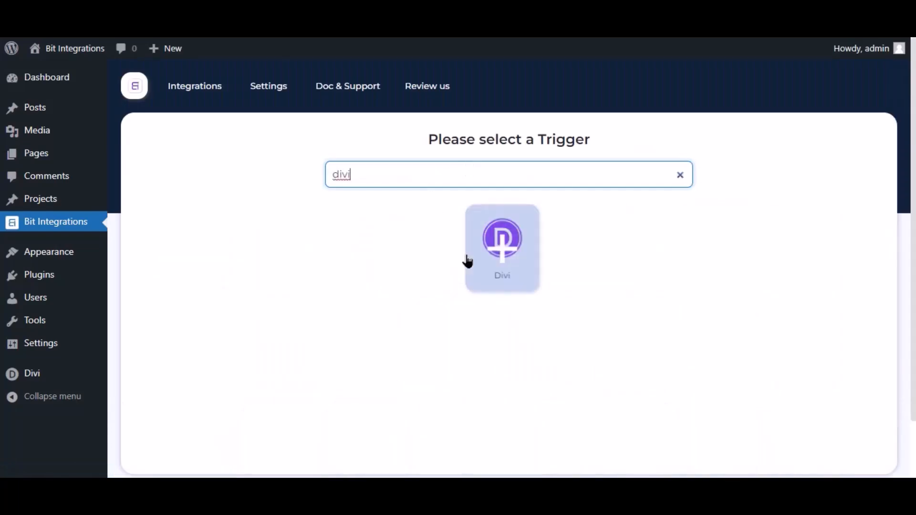
left_click(510, 267)
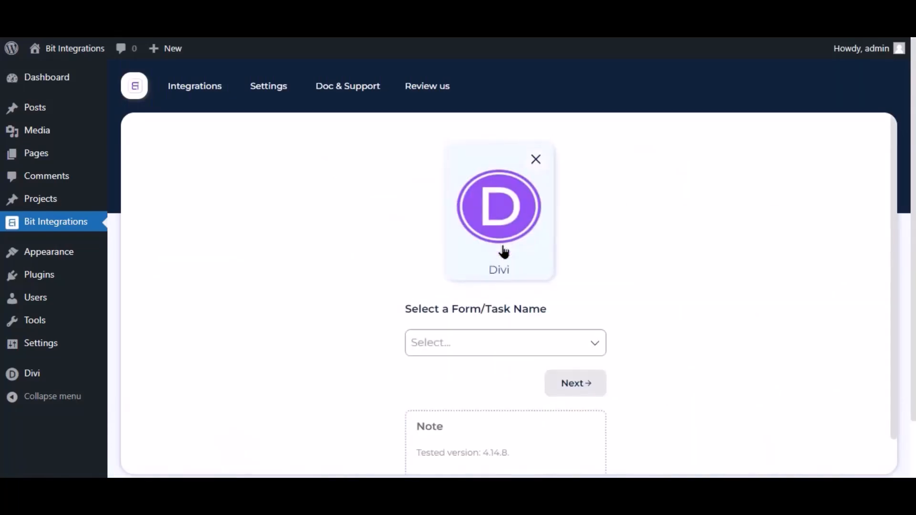
left_click(470, 345)
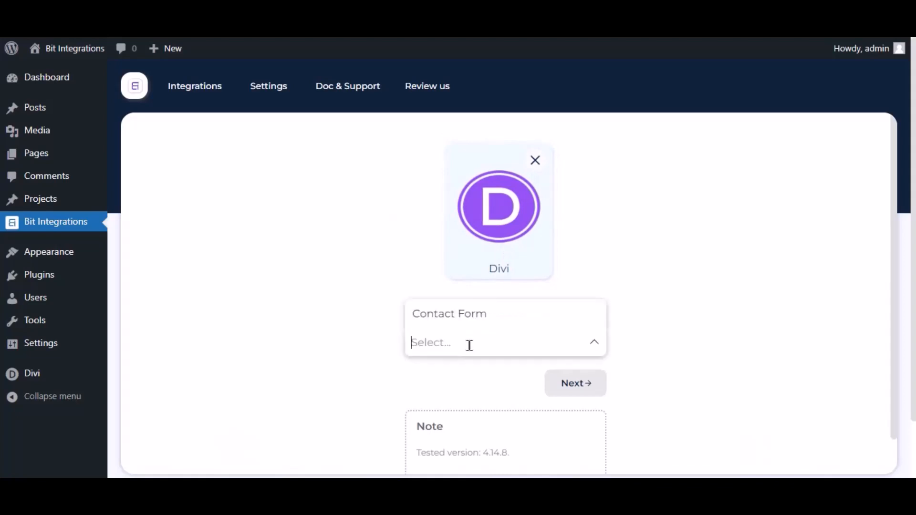
left_click(482, 320)
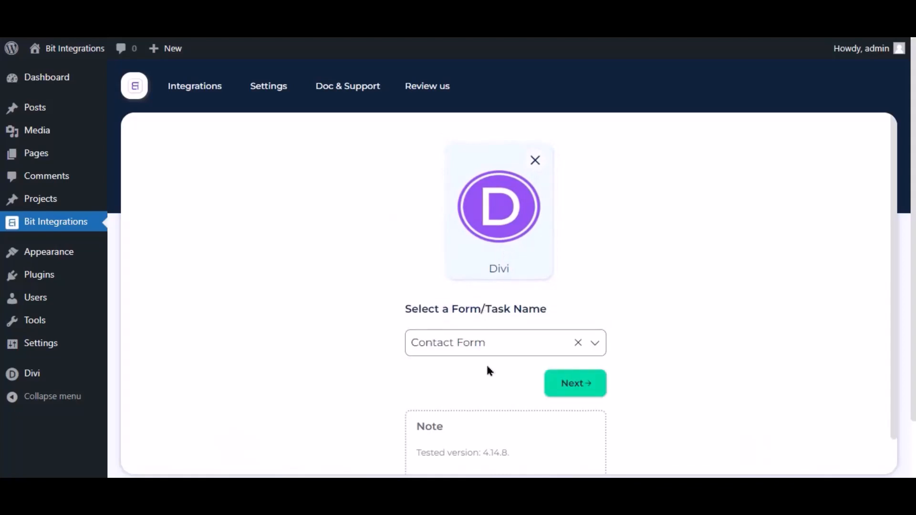
left_click(574, 383)
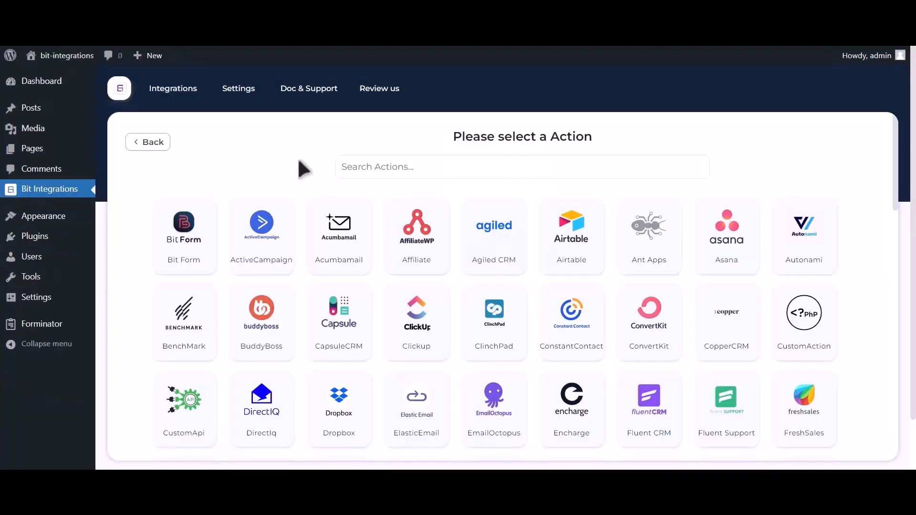
Choose Google Contacts as the action and follow the Google API Console link for client credentials
left_click(444, 165)
type("google contacts")
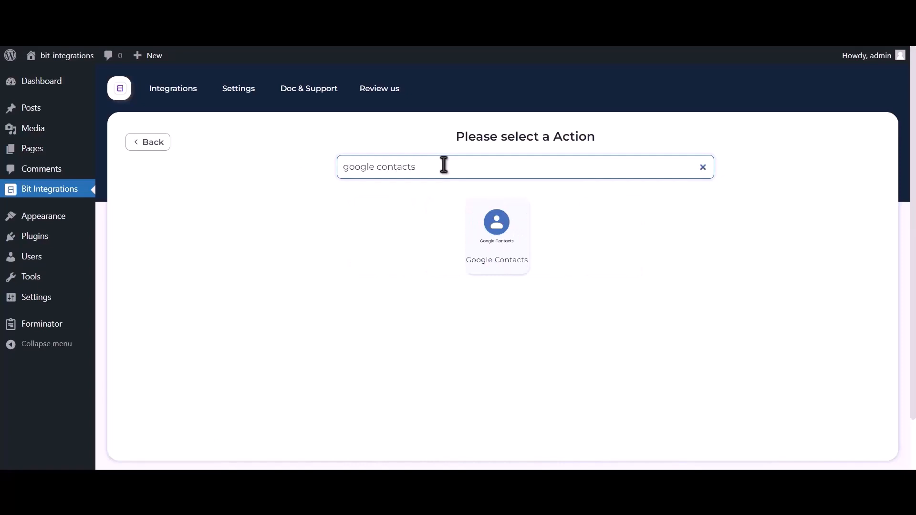
left_click(492, 247)
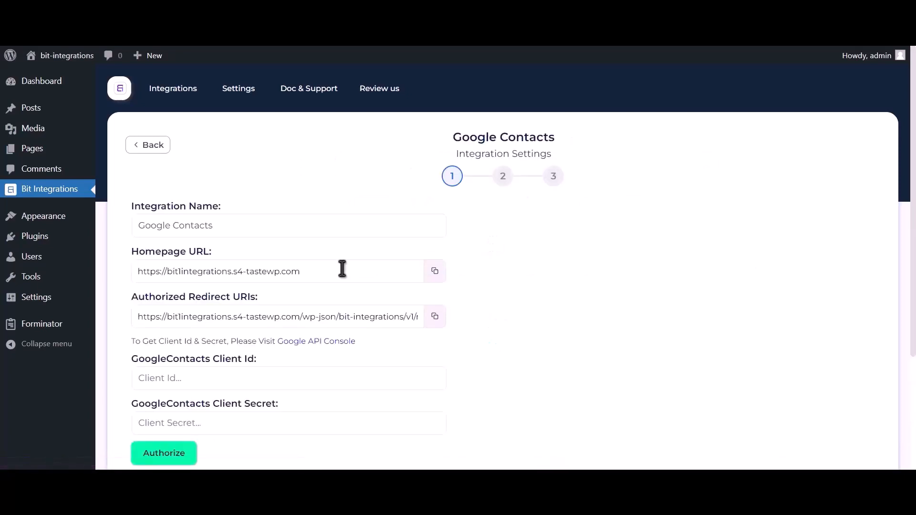
left_click_drag(131, 341, 280, 342)
left_click(324, 342)
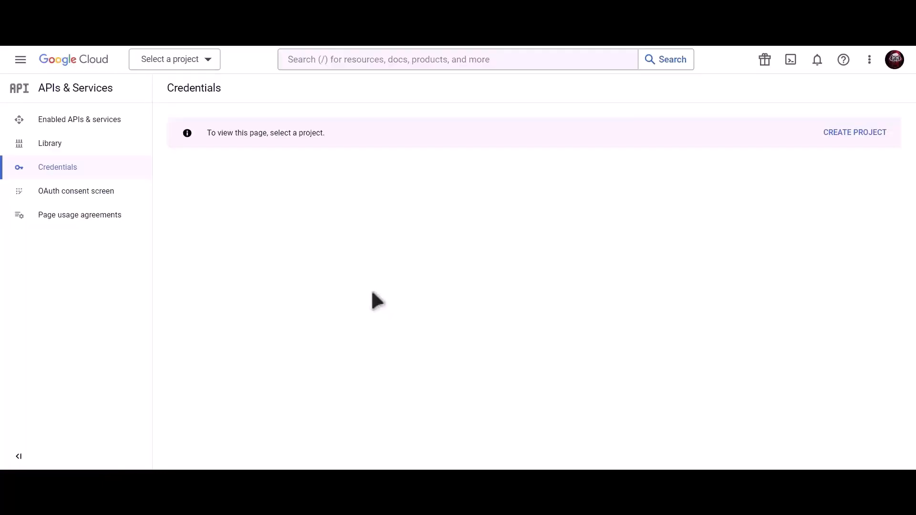
Create a new Cloud project and enable the Contacts API found through the console search
left_click(857, 135)
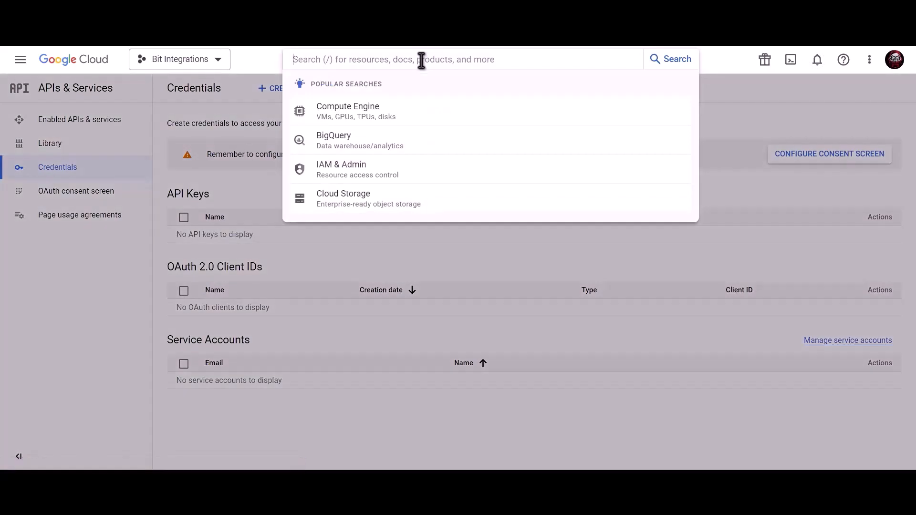
type("Google co")
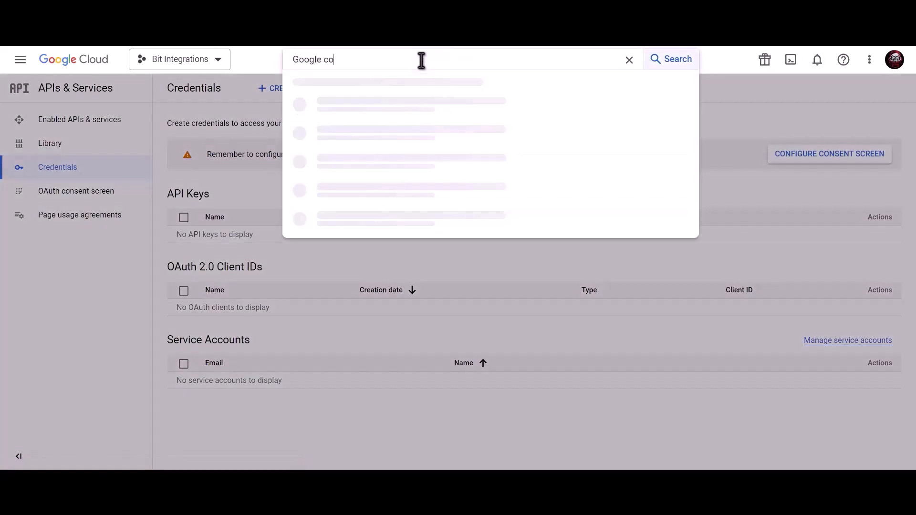
type("ntacts apia")
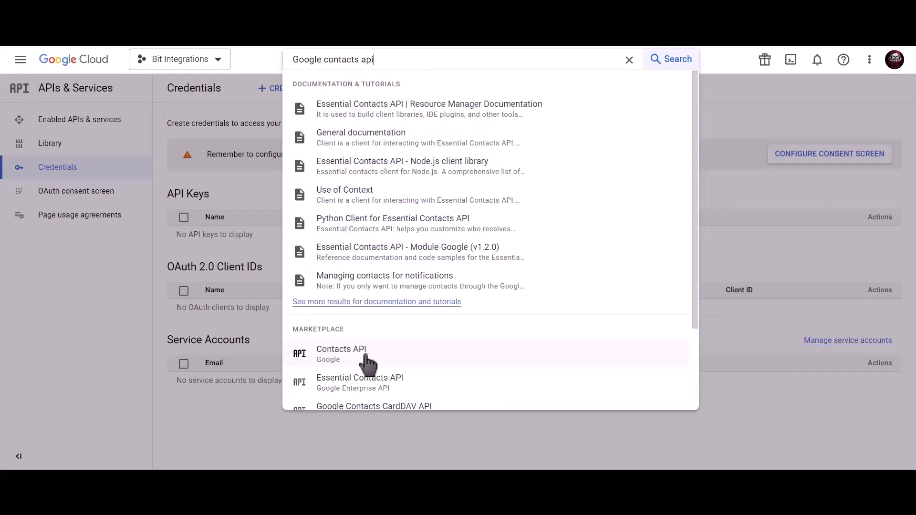
left_click(375, 359)
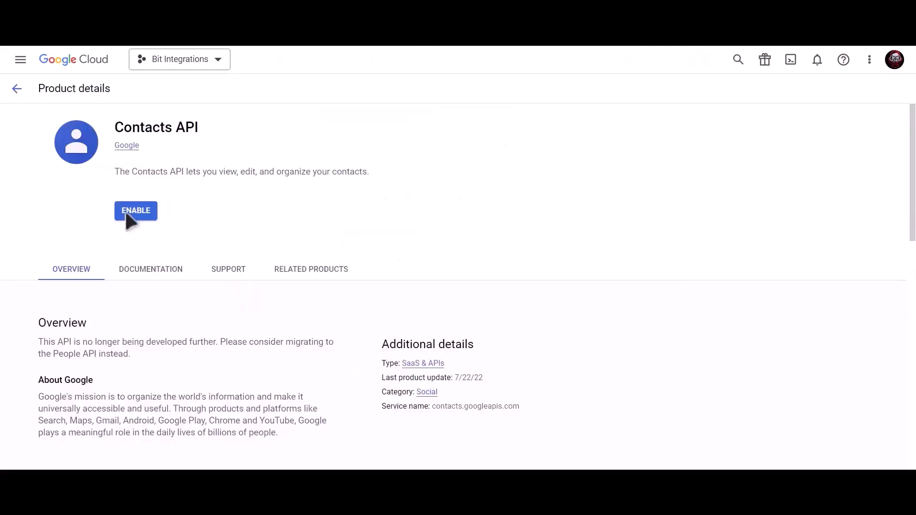
left_click(136, 215)
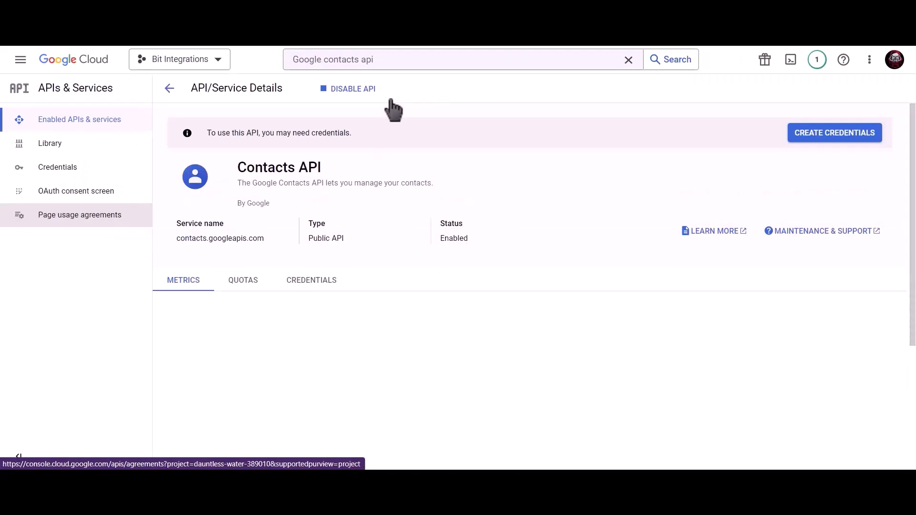
left_click(400, 60)
left_click_drag(400, 60, 284, 61)
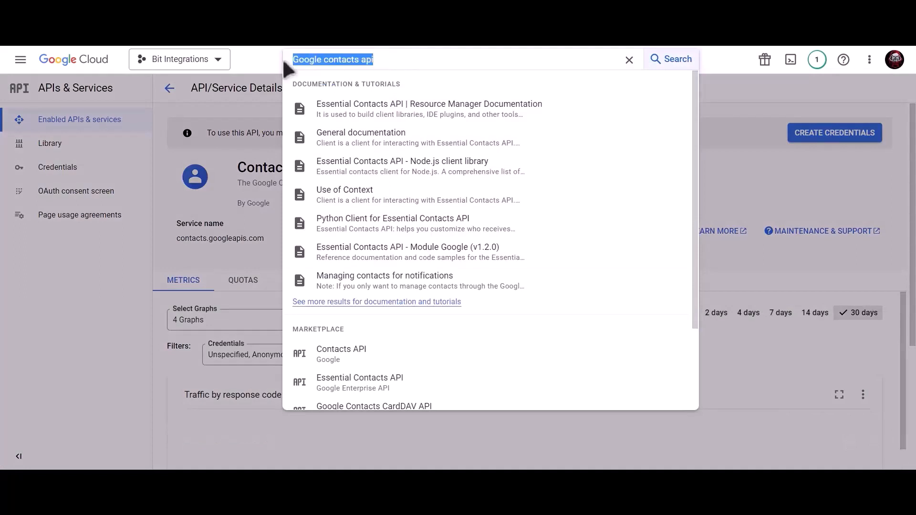
Enable the Google People API, then go to the project's Credentials page
type("google")
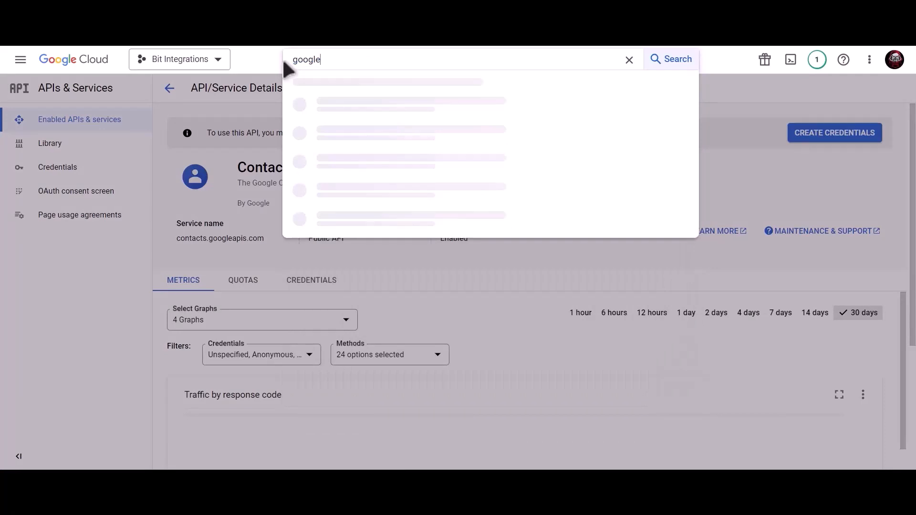
type(" people api")
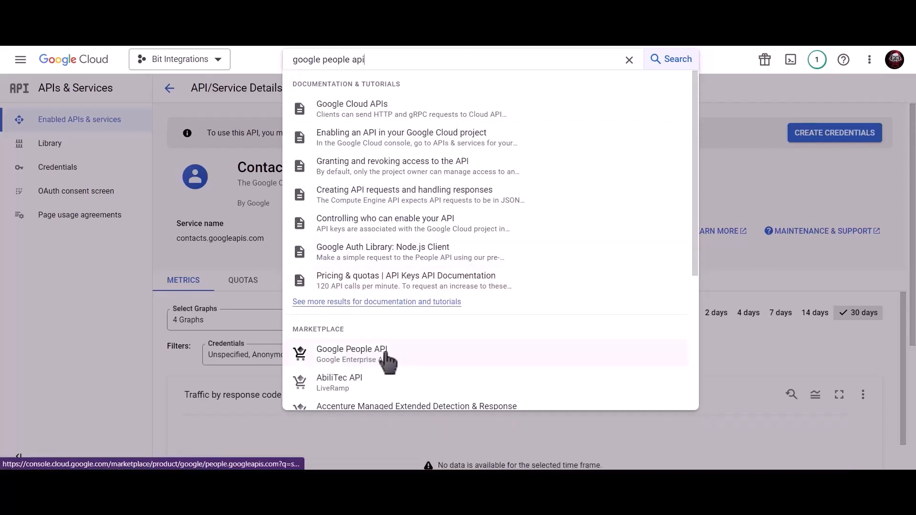
left_click(353, 353)
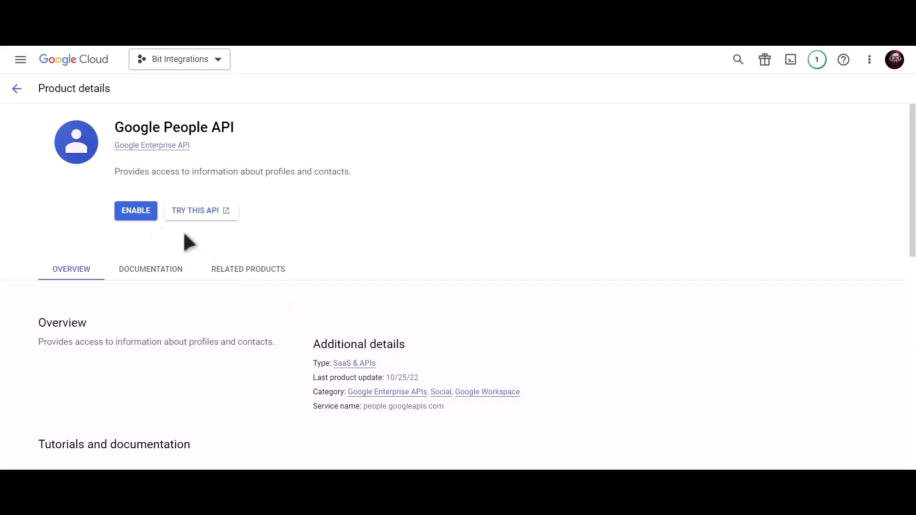
left_click(125, 213)
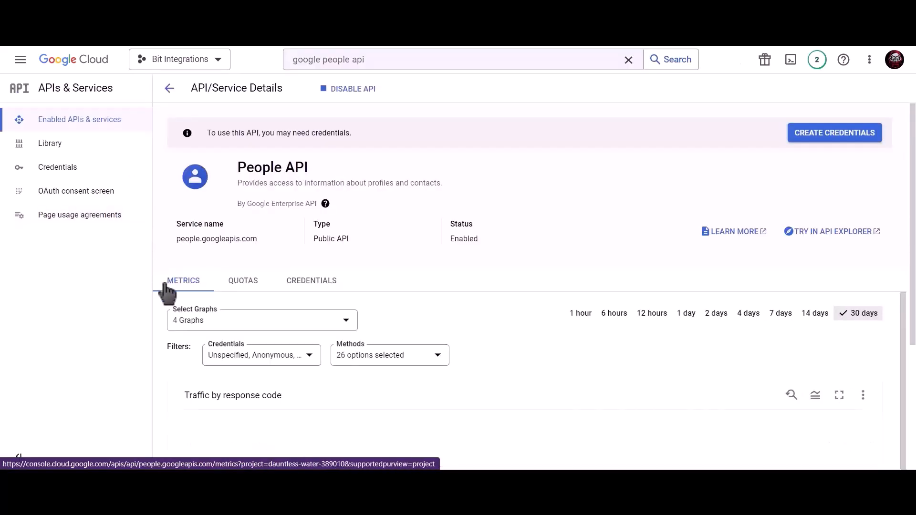
left_click(96, 176)
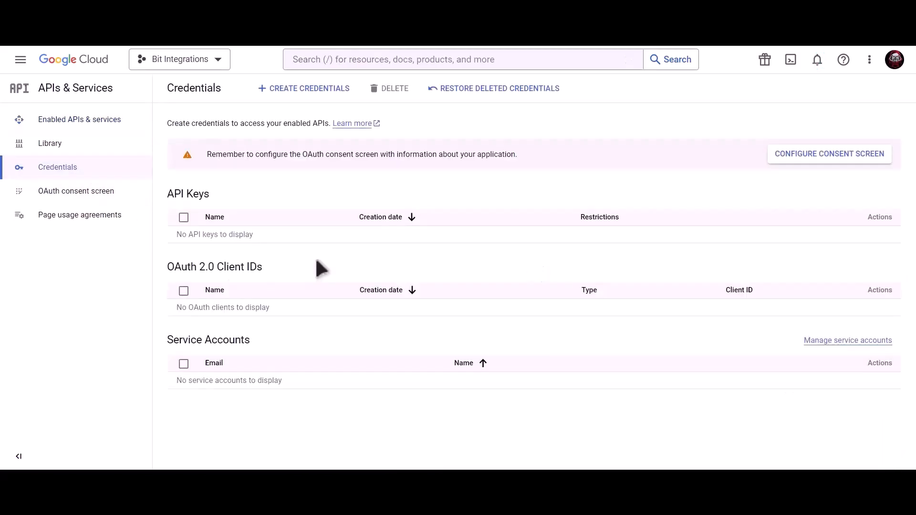
Start an OAuth consent screen with the External user type
left_click(792, 155)
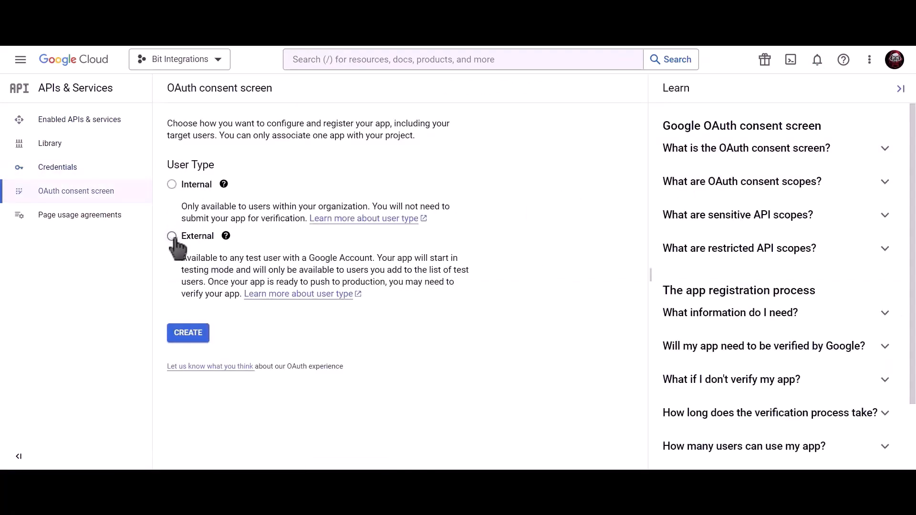
left_click(173, 237)
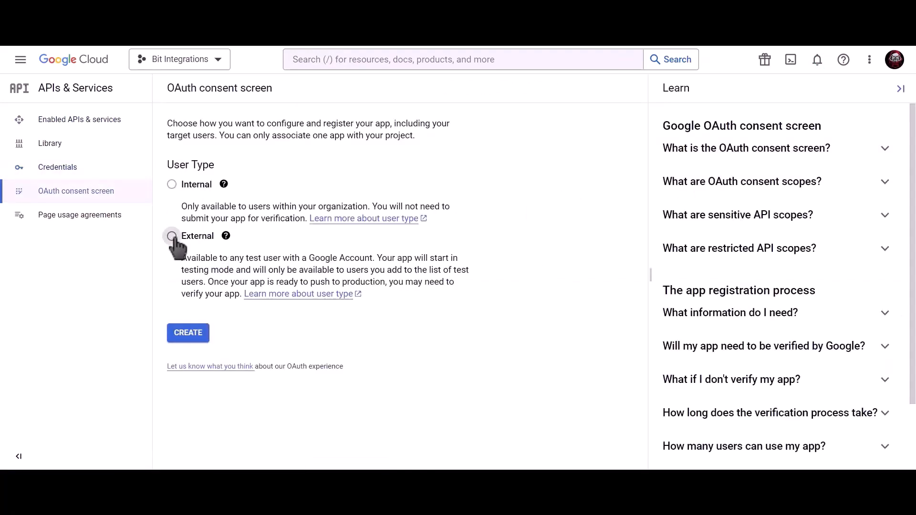
left_click(192, 339)
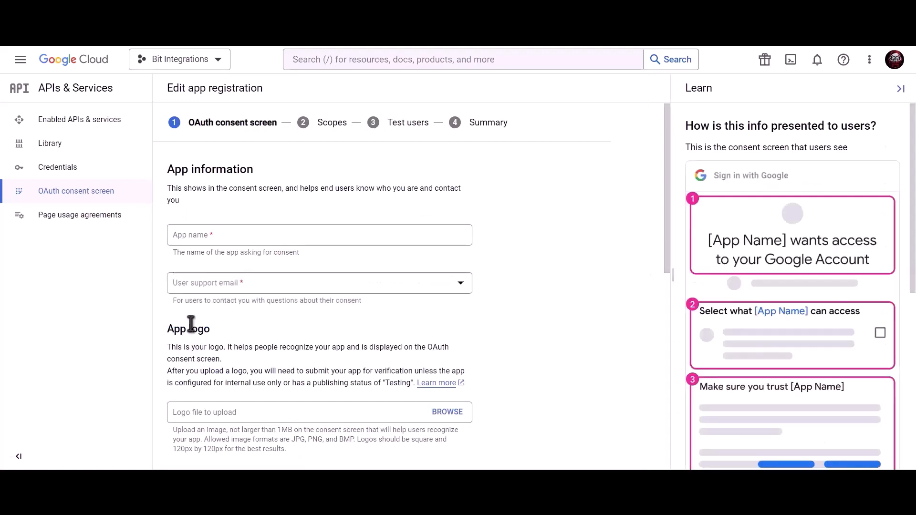
Name the app 'Bit Integrations', choose the account's support email, and save and continue
left_click(249, 236)
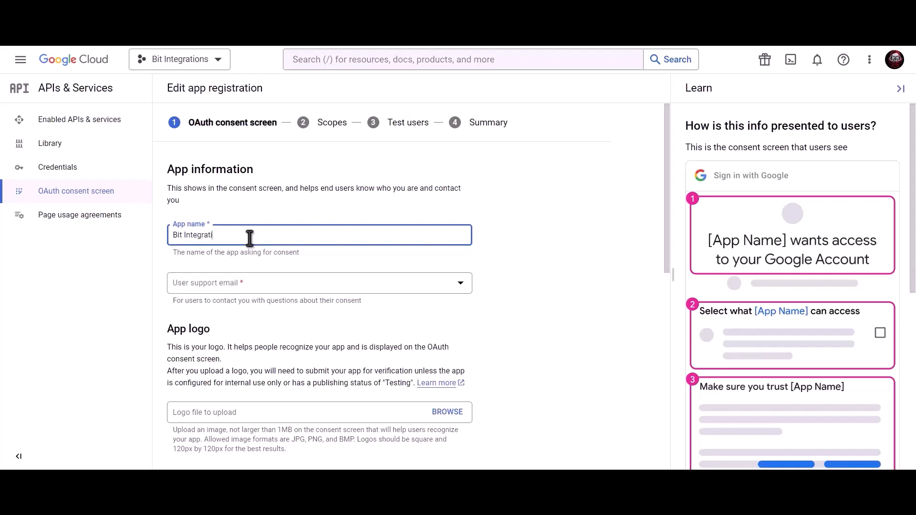
left_click(249, 286)
left_click(250, 293)
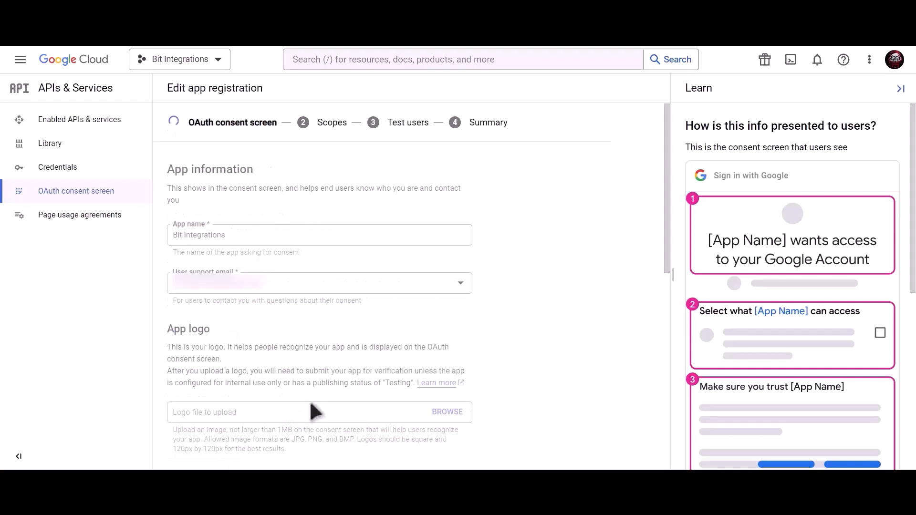
scroll(310, 403, "down", 3)
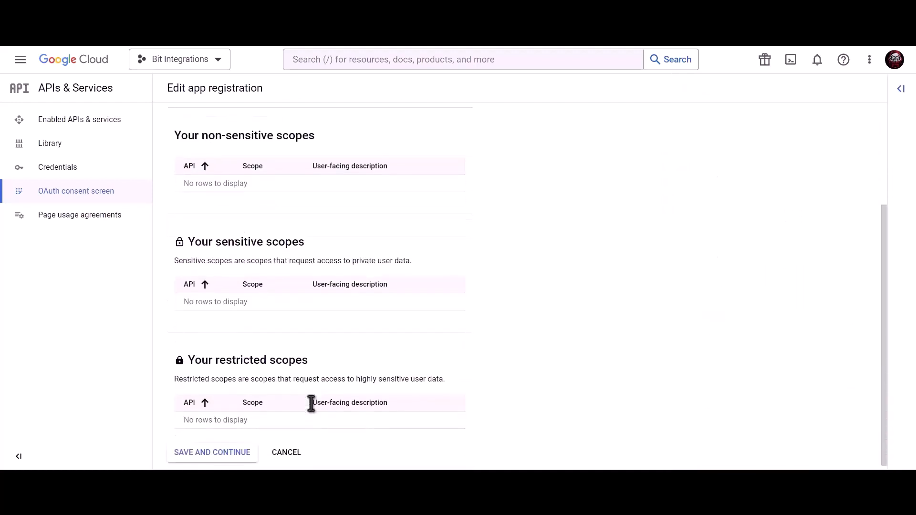
left_click(210, 449)
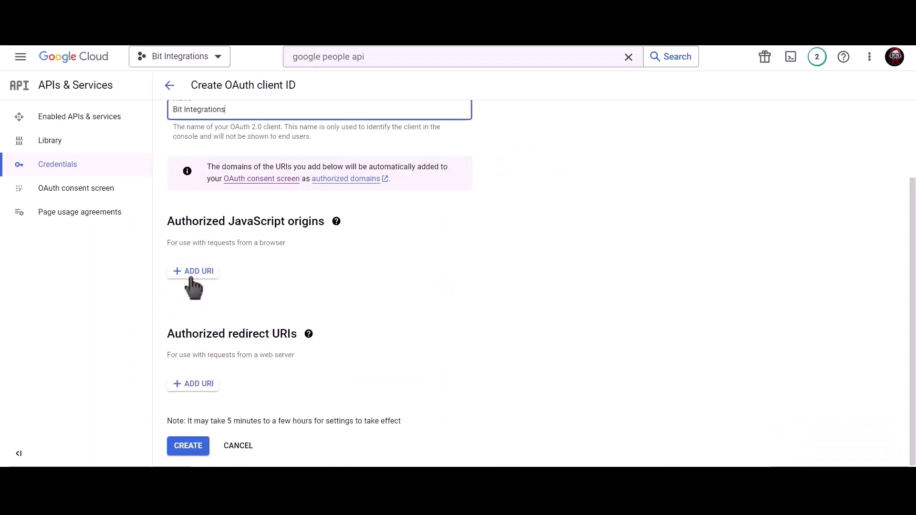
Add the site address as an authorized JavaScript origin
left_click(192, 273)
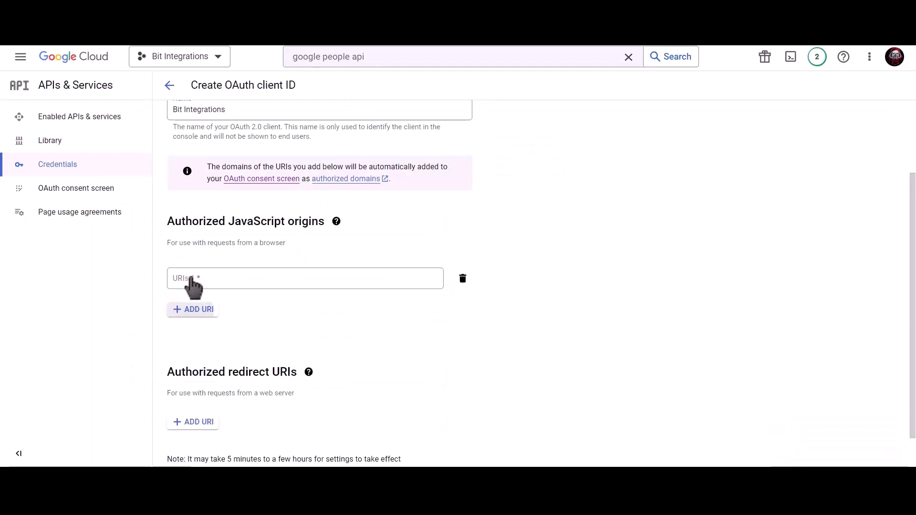
type("https://bit1integrations.s4-tastewp.com")
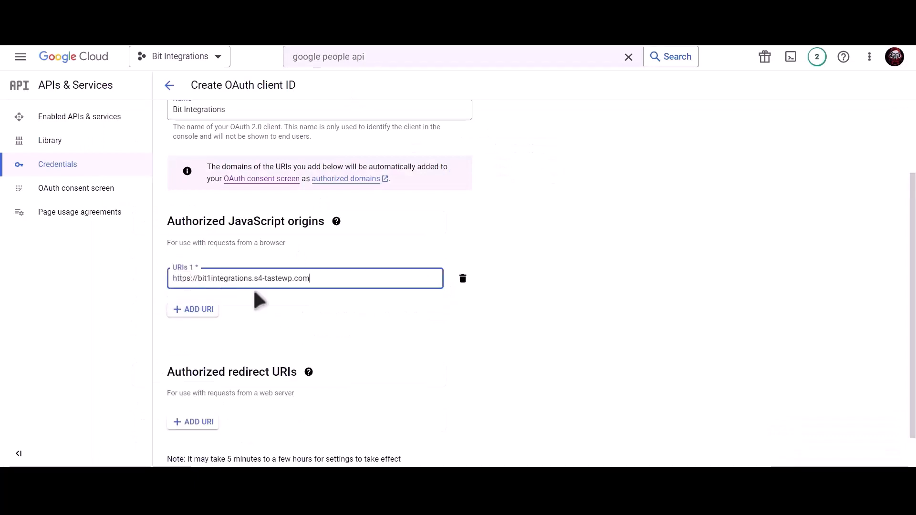
left_click(271, 294)
scroll(272, 299, "down", 1)
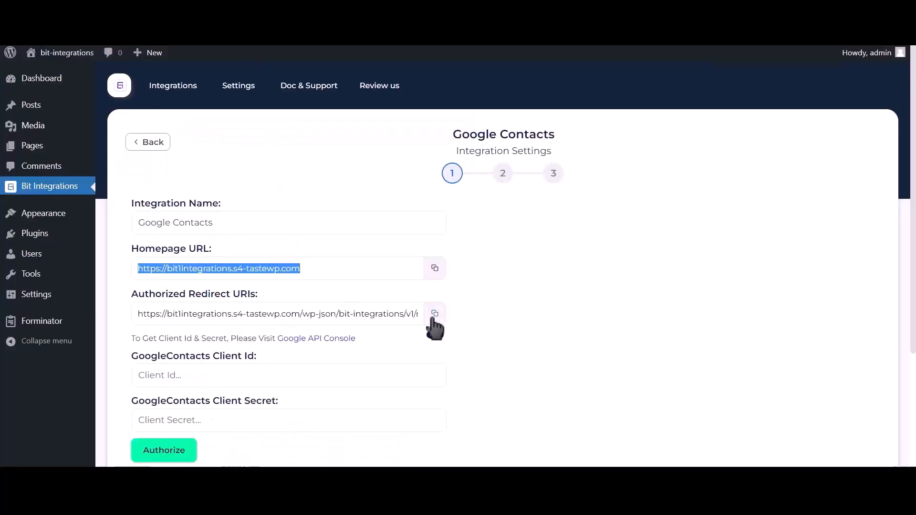
Add the plugin's redirect URI, create the OAuth client, and copy its client ID
left_click(434, 315)
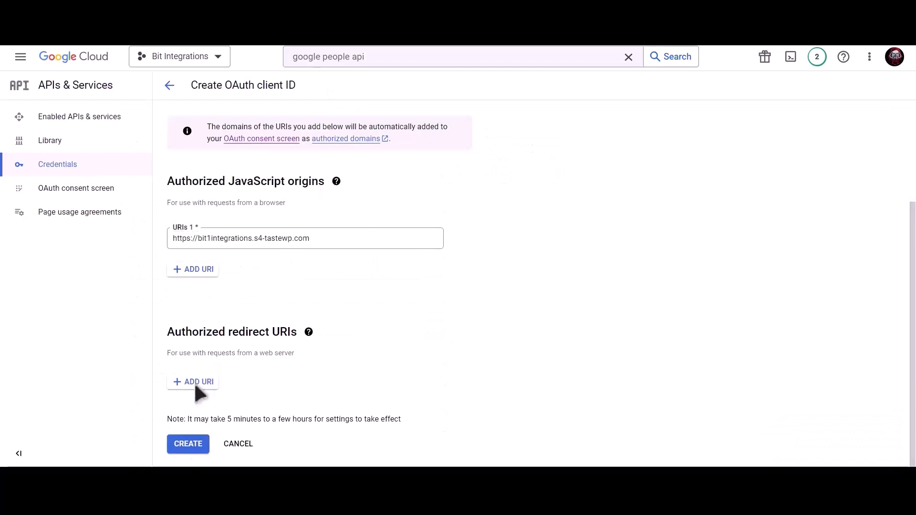
left_click(193, 382)
left_click(219, 389)
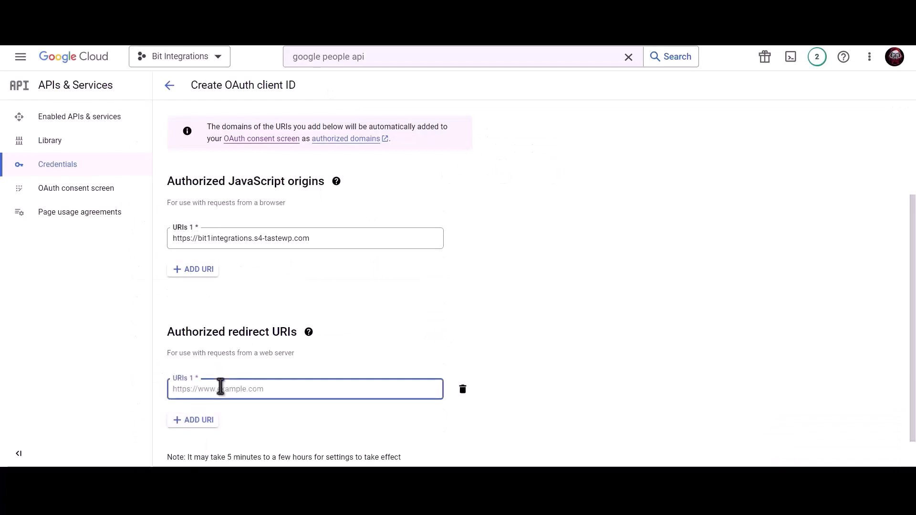
key("ctrl+v")
scroll(427, 331, "down", 1)
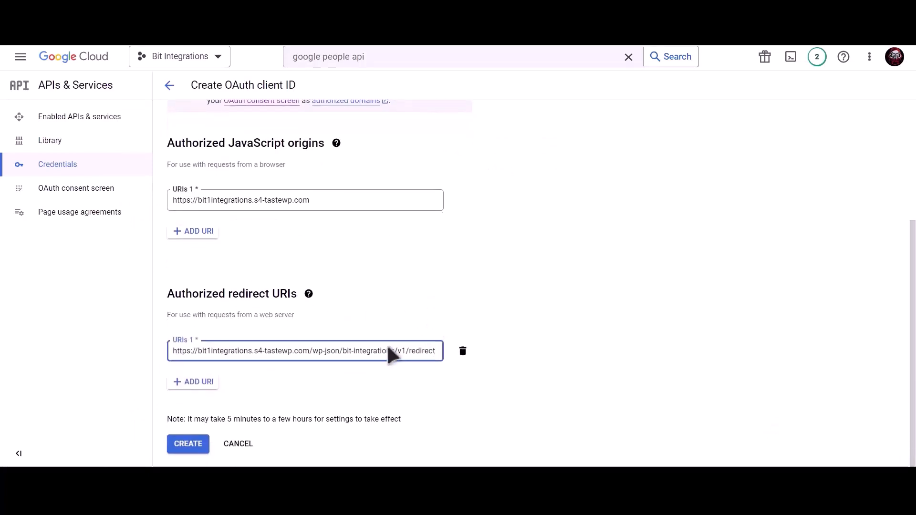
left_click(192, 445)
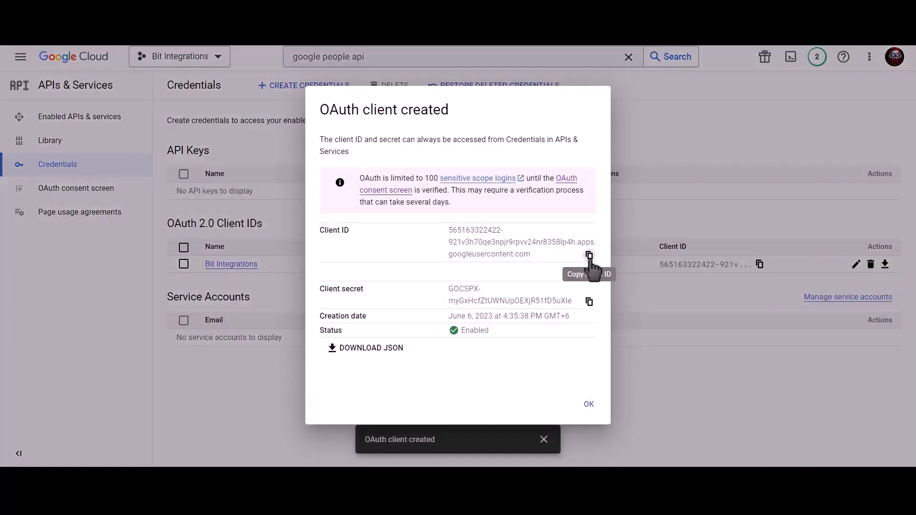
left_click(589, 256)
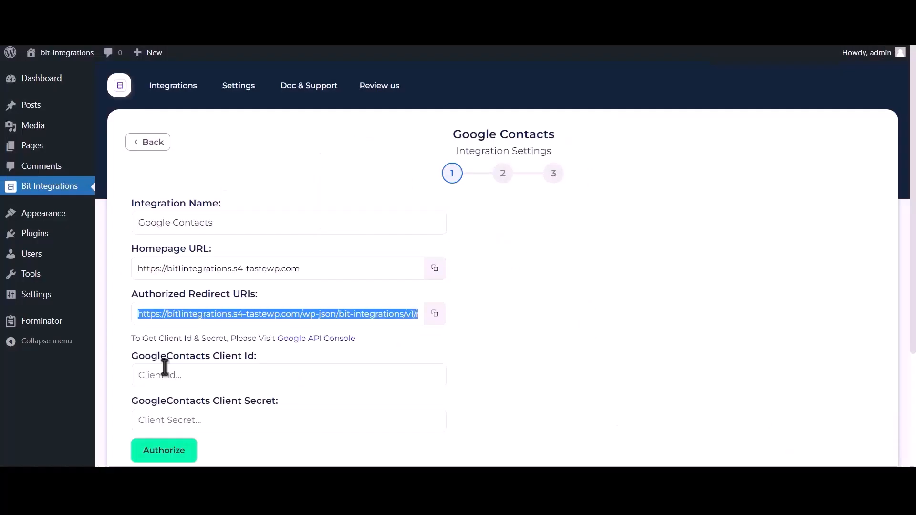
Paste the Google client ID and client secret into the GoogleContacts Client Id and Client Secret fields
left_click(215, 378)
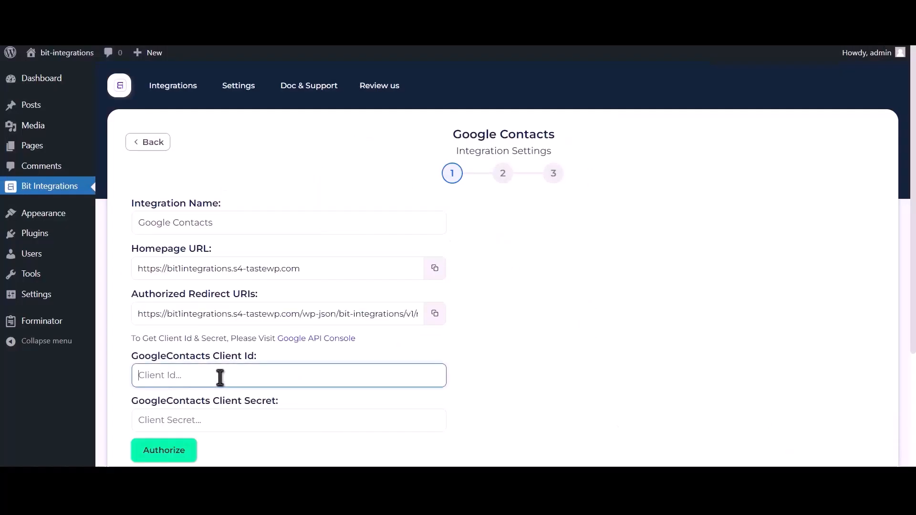
key("ctrl+v")
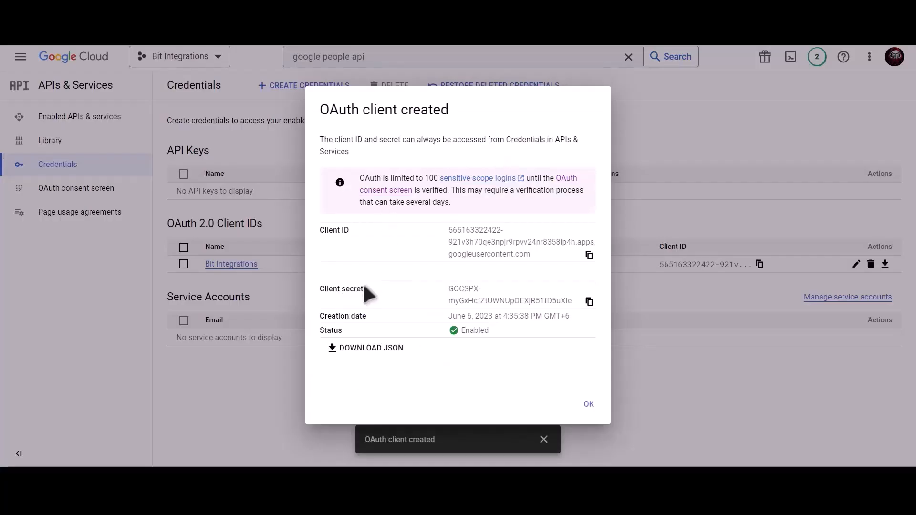
left_click(589, 303)
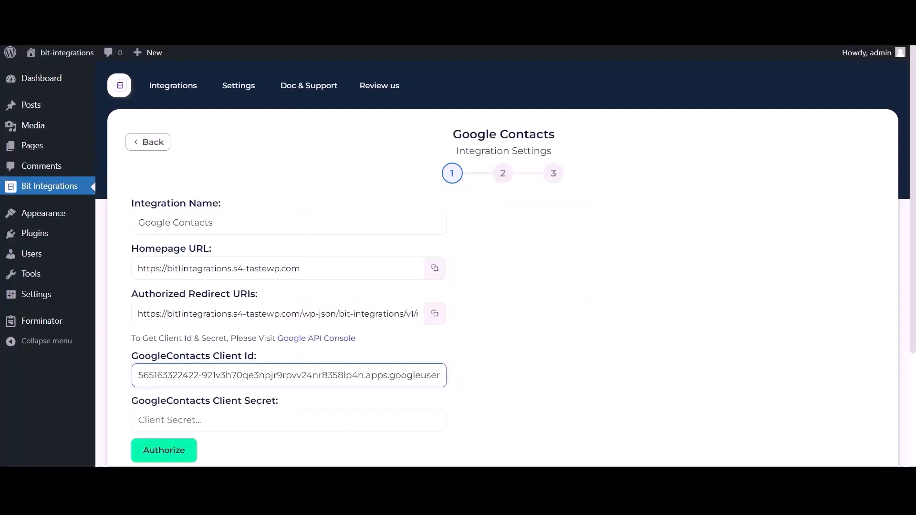
left_click(195, 417)
key("ctrl+v")
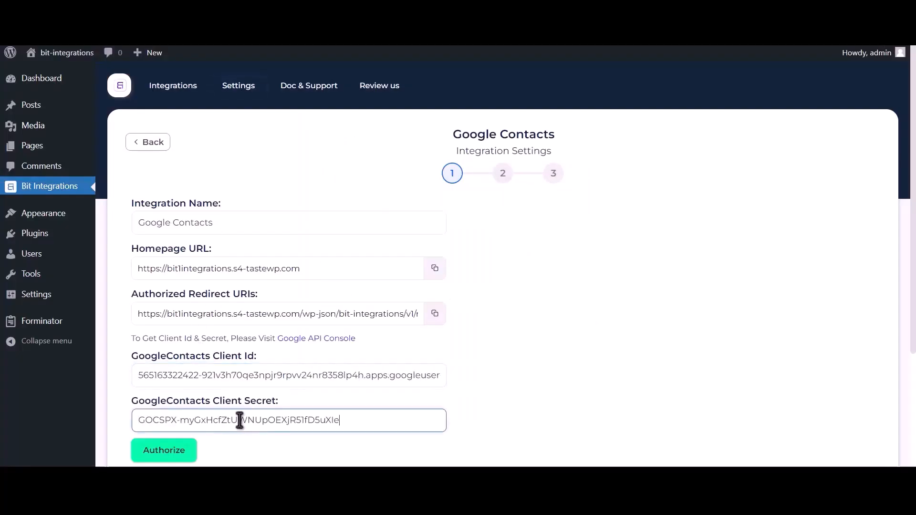
Authorize with the Google account, proceeding past the unverified-app warning to grant contacts access
left_click(178, 451)
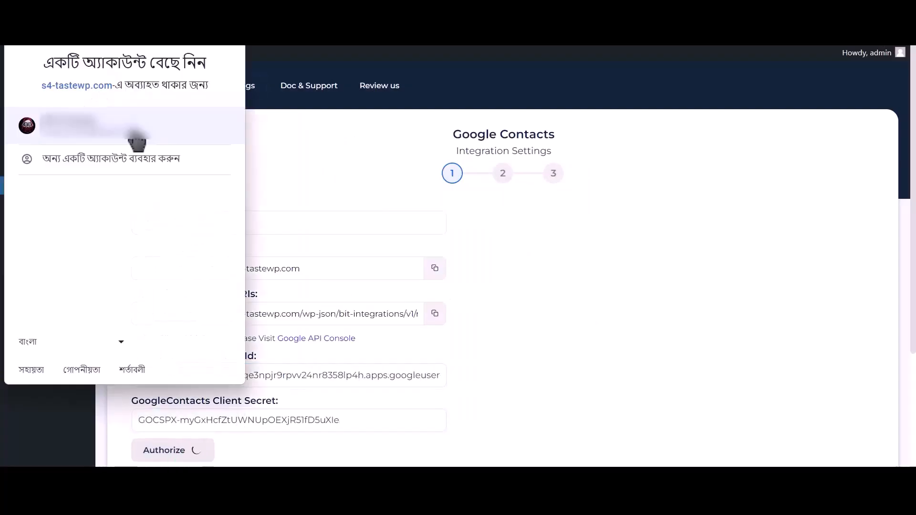
left_click(137, 135)
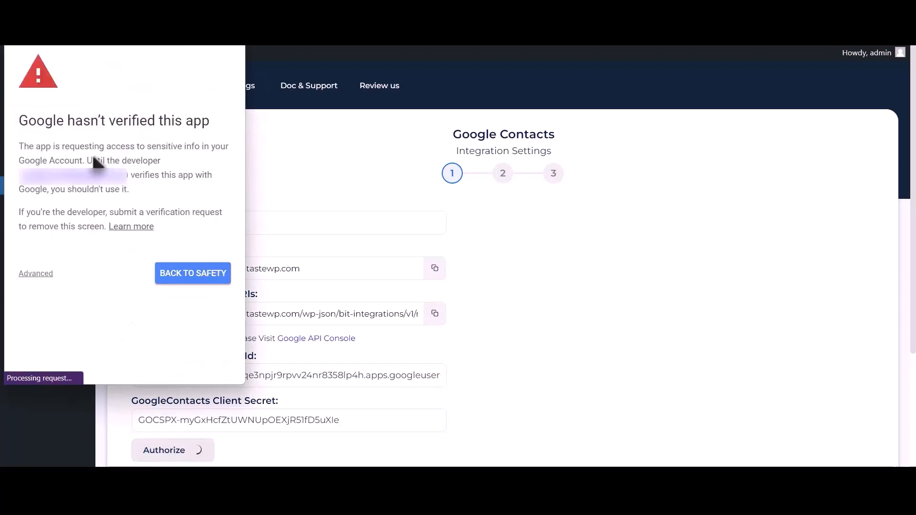
left_click(38, 274)
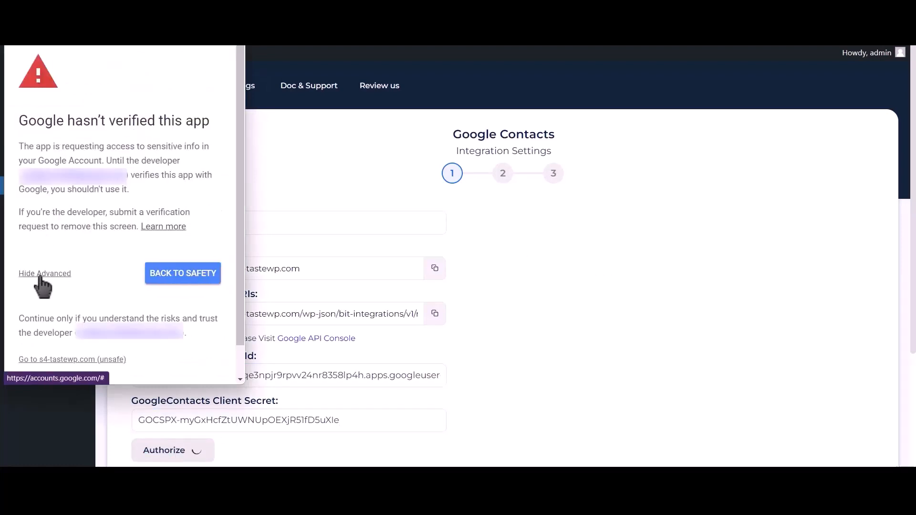
left_click(97, 362)
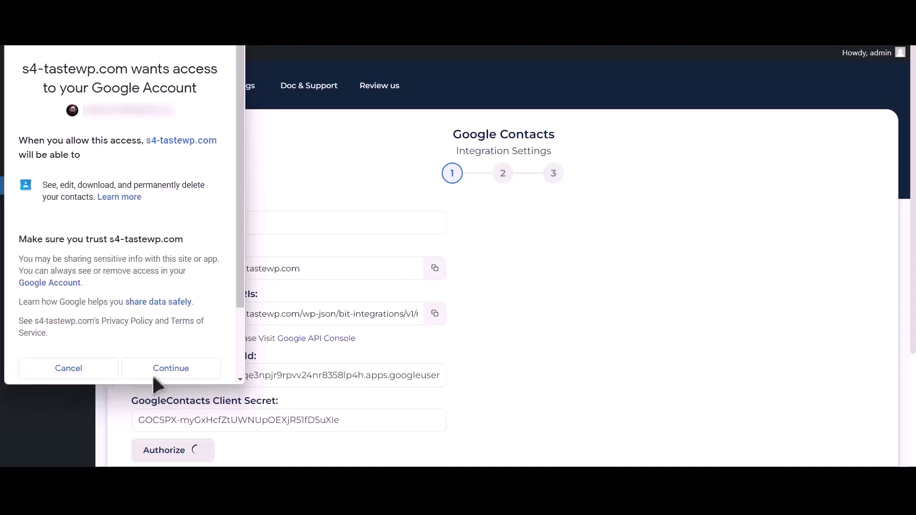
left_click(170, 374)
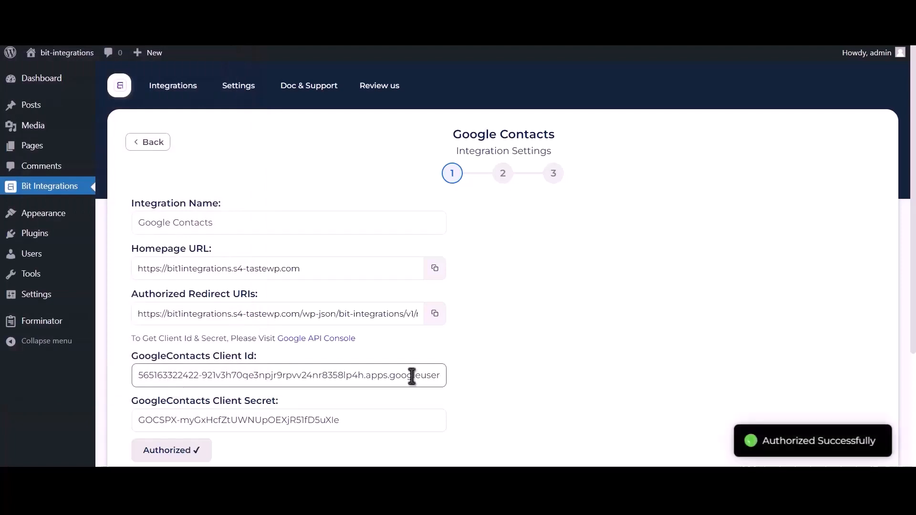
left_click_drag(764, 441, 879, 438)
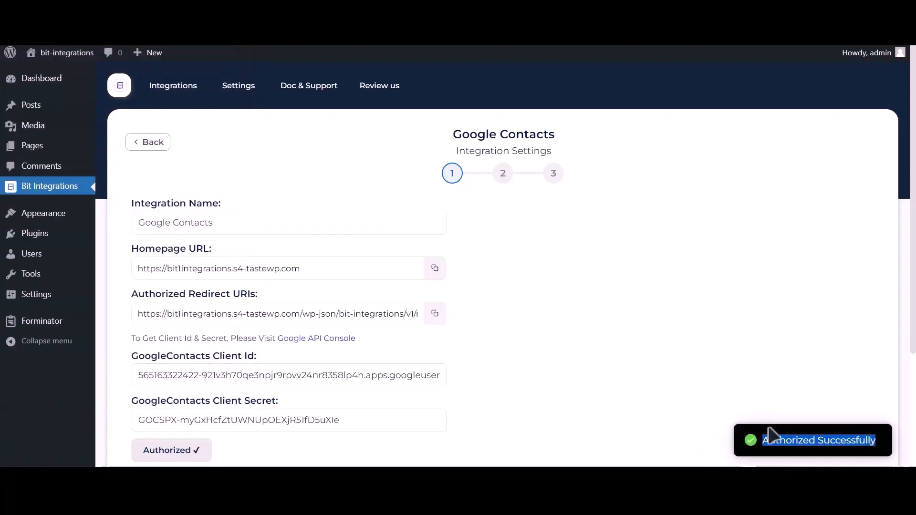
scroll(715, 419, "down", 3)
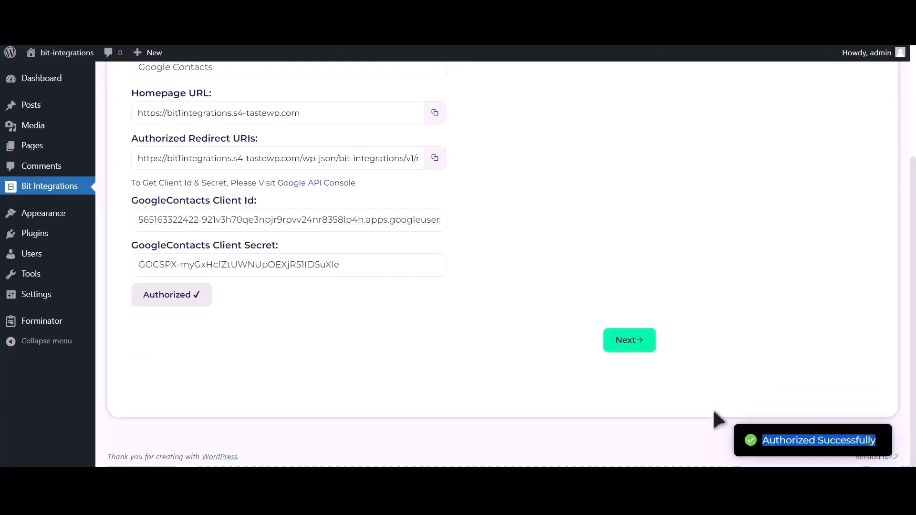
Move to field mapping and set the integration action to 'Create a contact'
left_click(635, 347)
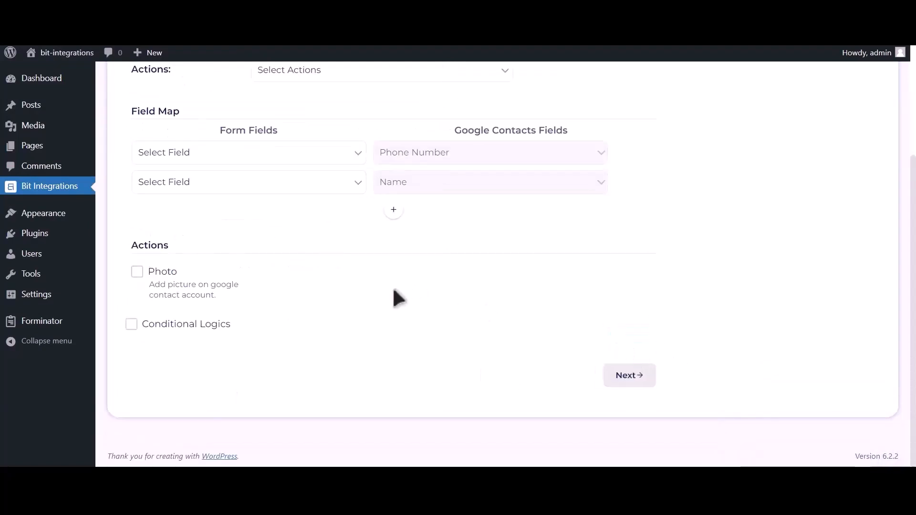
scroll(392, 286, "up", 3)
left_click(308, 172)
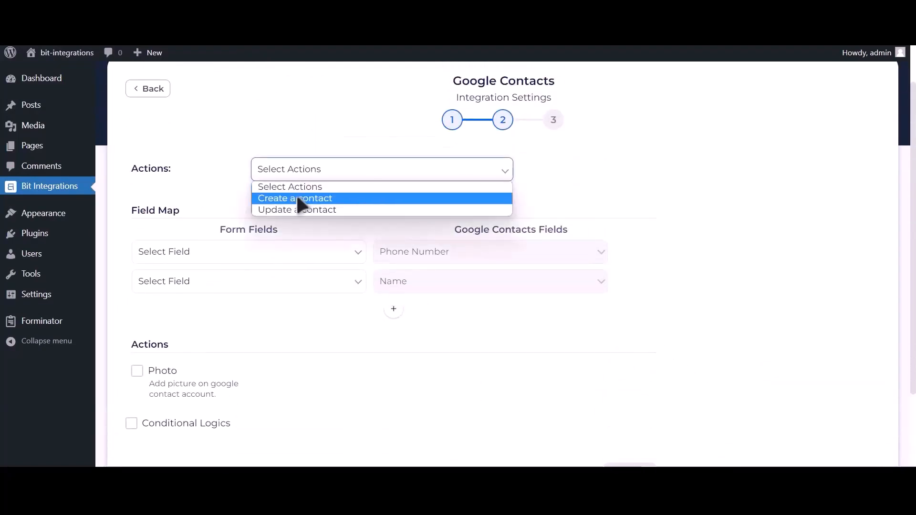
left_click(352, 199)
Map Phone Number-1 to Phone Number, Name-1 to Name, and Email Address-1 to email
left_click(233, 256)
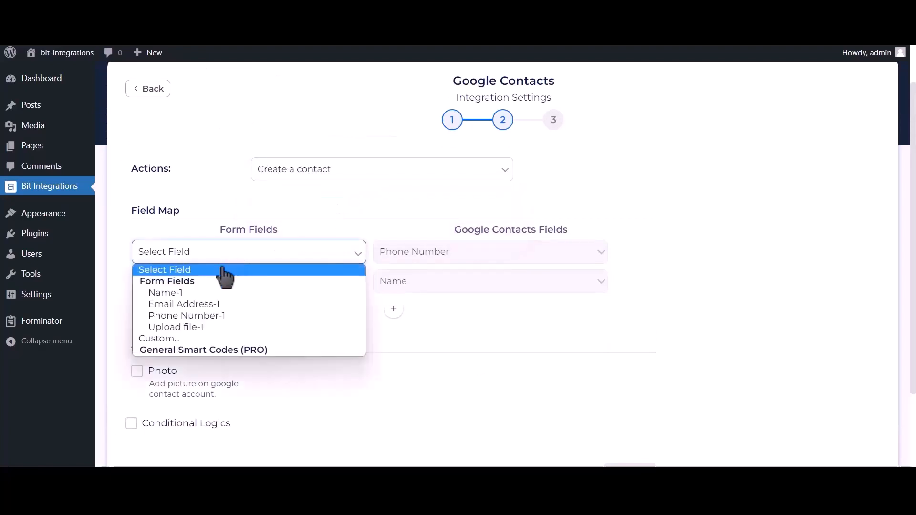
left_click(226, 318)
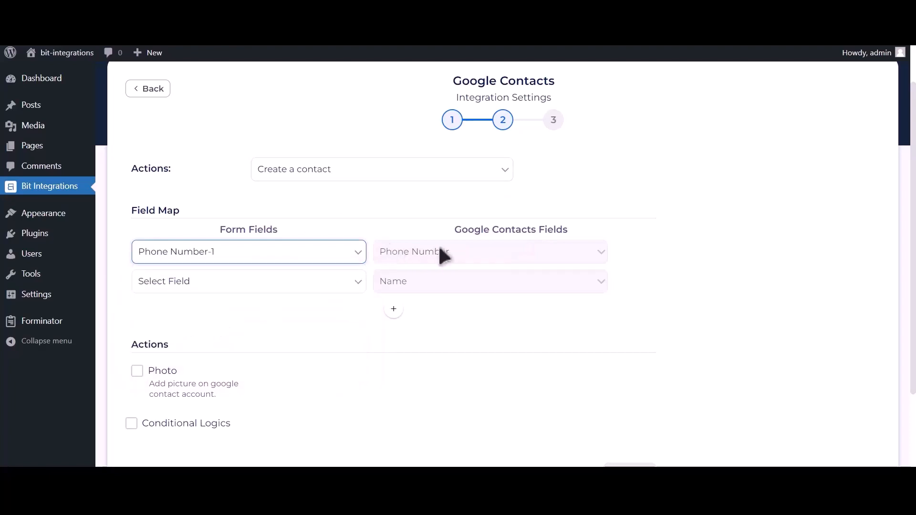
left_click(302, 281)
left_click(238, 321)
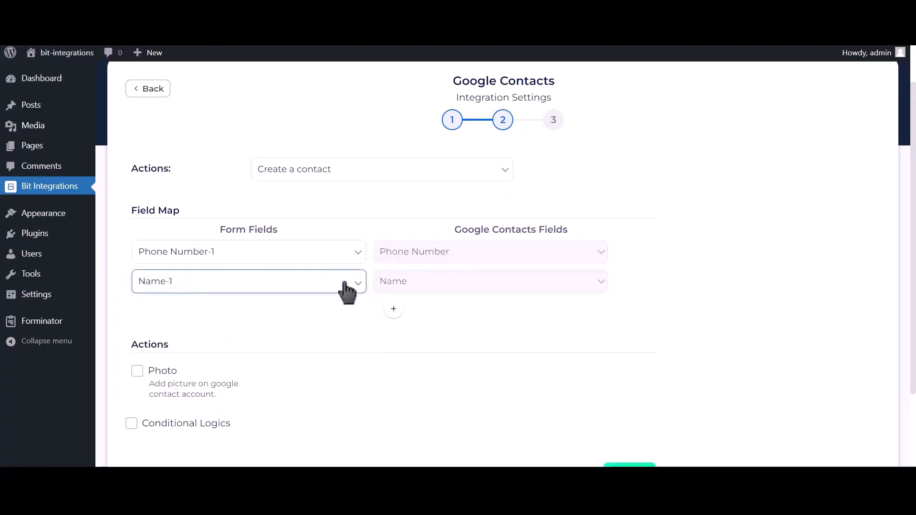
left_click(394, 310)
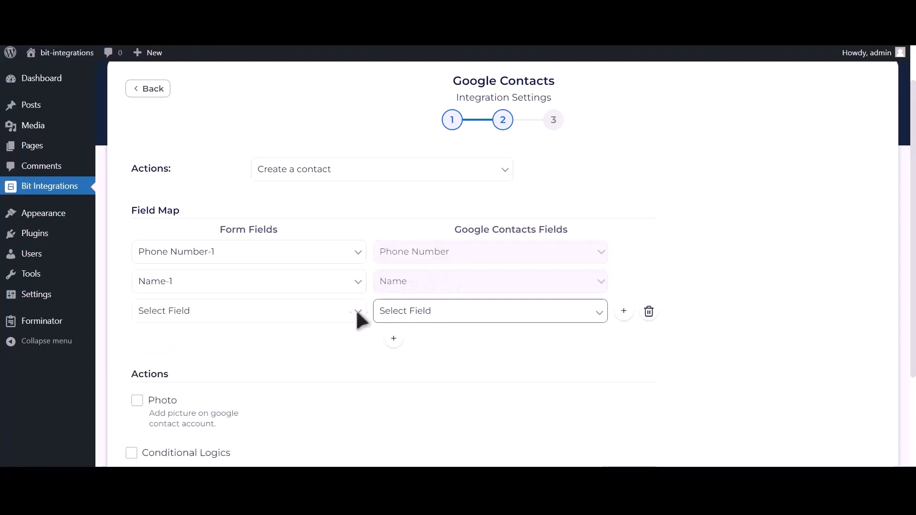
left_click(273, 314)
left_click(224, 365)
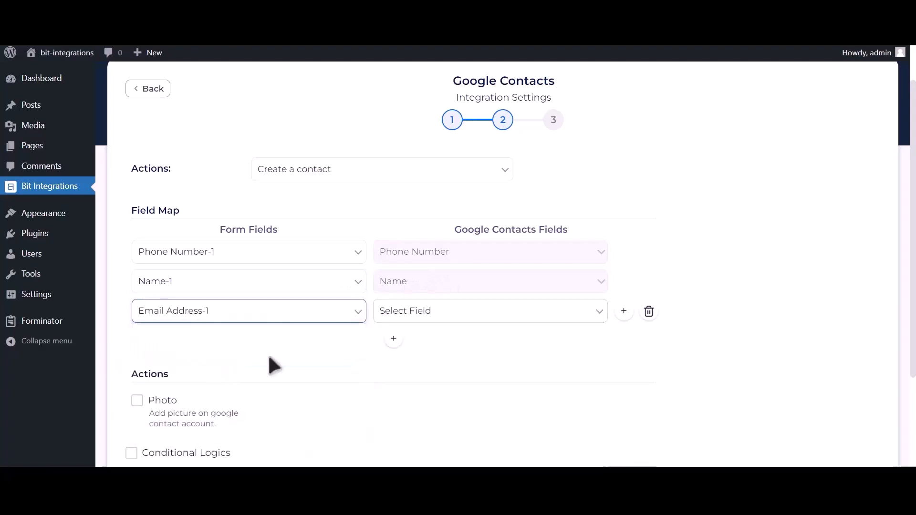
left_click(438, 317)
left_click(400, 395)
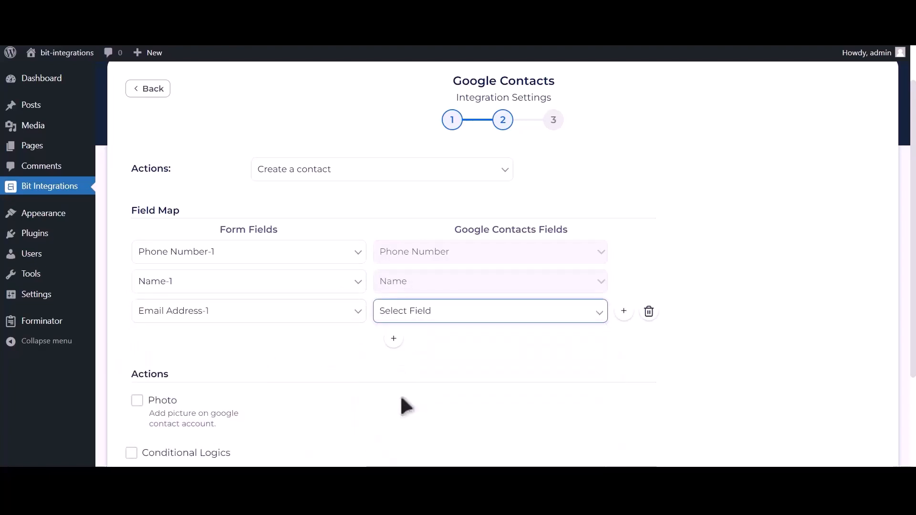
scroll(372, 368, "down", 2)
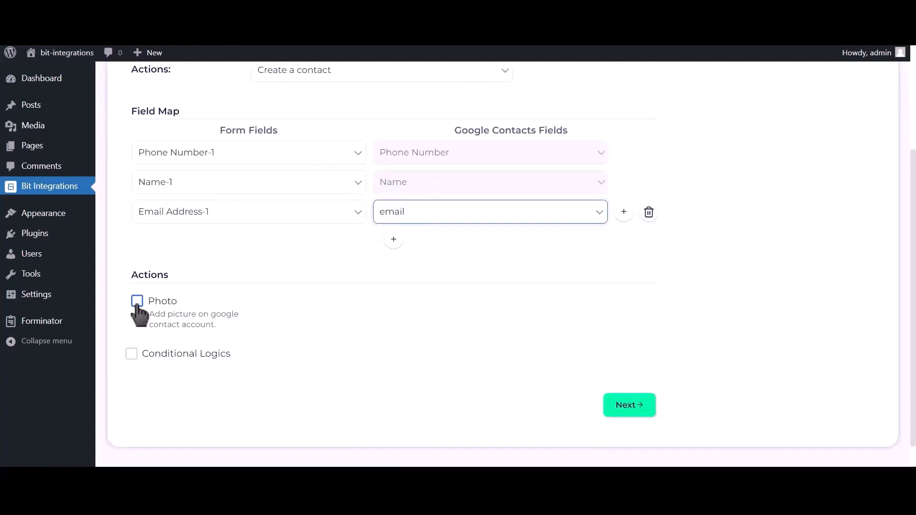
Enable Photo and use Upload file-1 as the contact photo
left_click(137, 305)
left_click(423, 270)
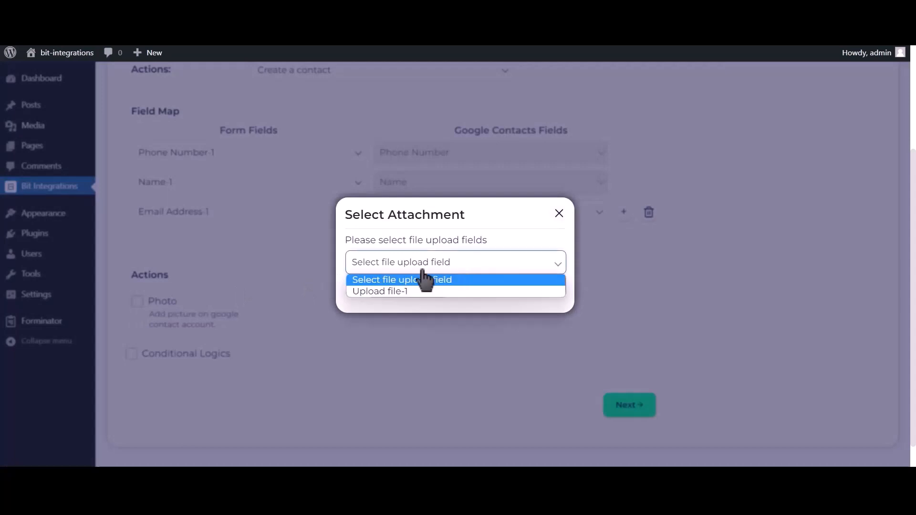
left_click(405, 291)
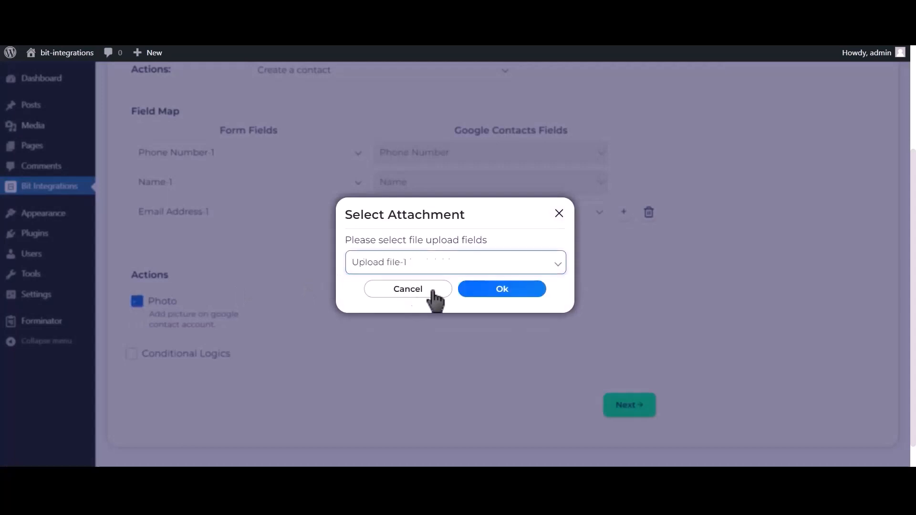
left_click(514, 290)
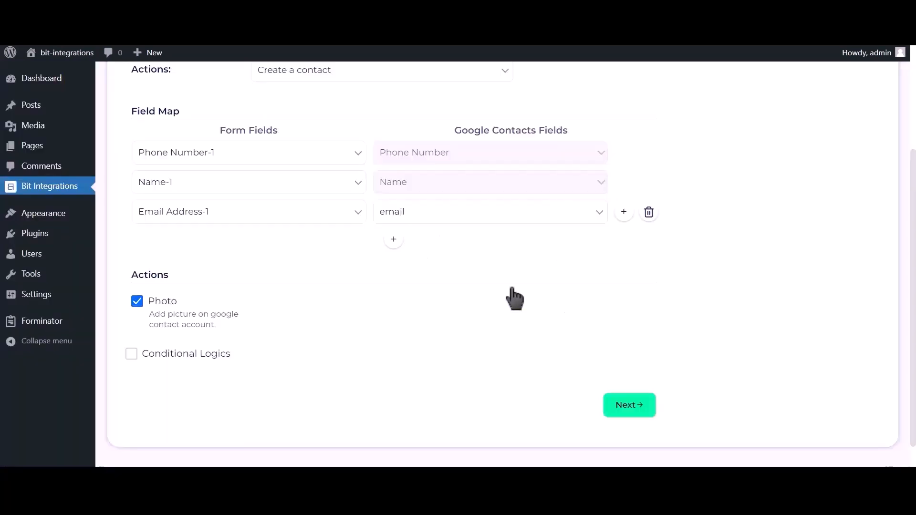
Leave conditional logic off and finish and save the integration
left_click(201, 363)
scroll(200, 362, "down", 2)
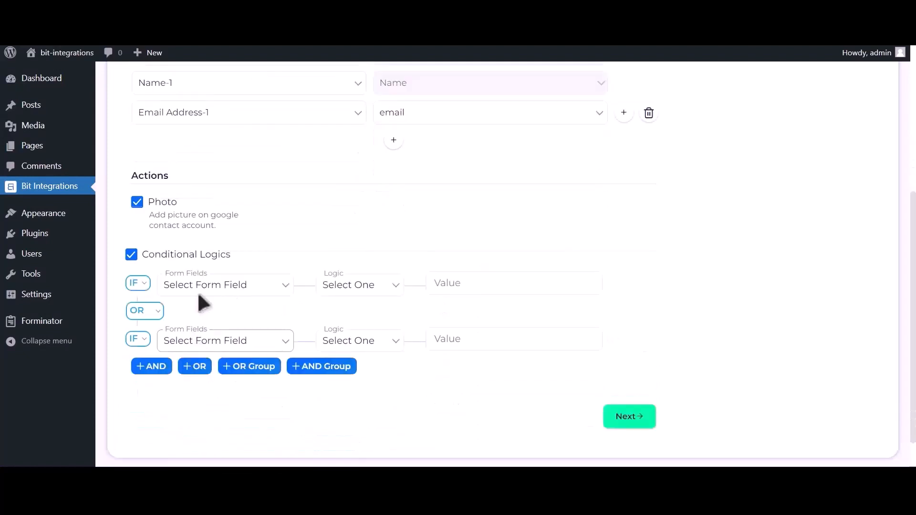
left_click(203, 256)
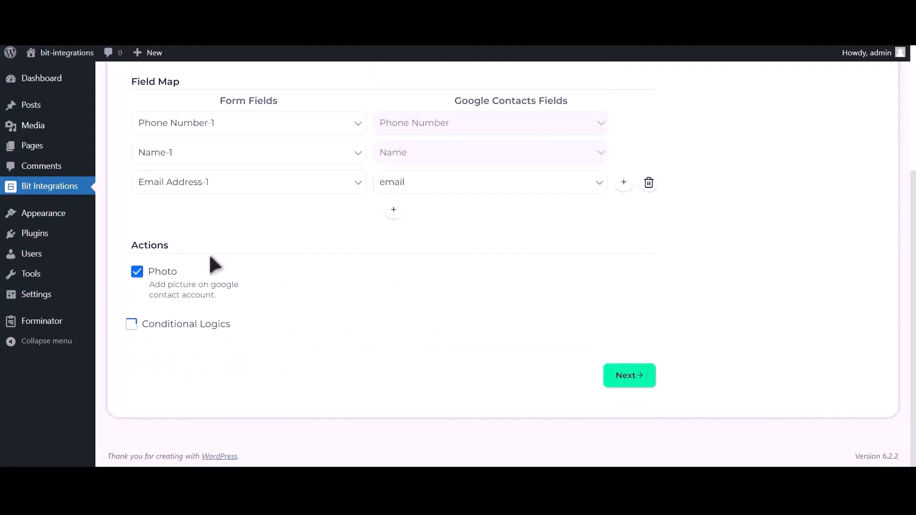
left_click(635, 380)
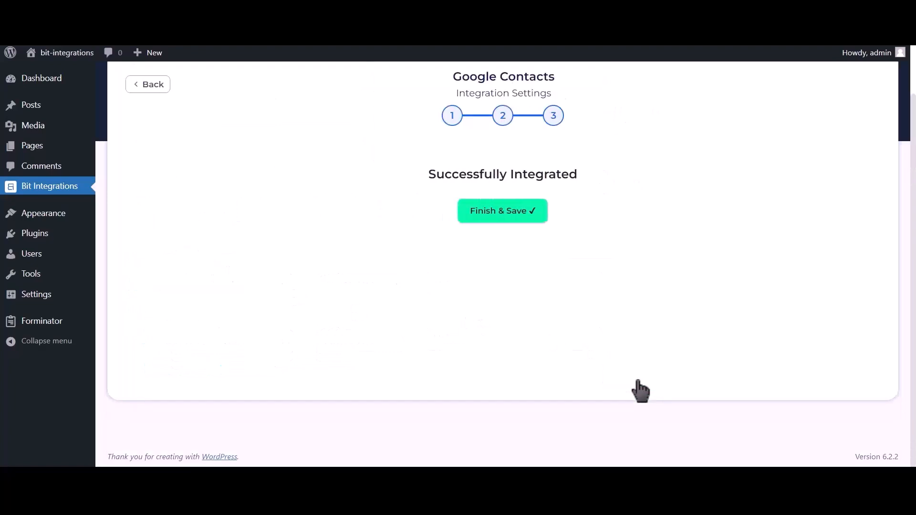
left_click(511, 227)
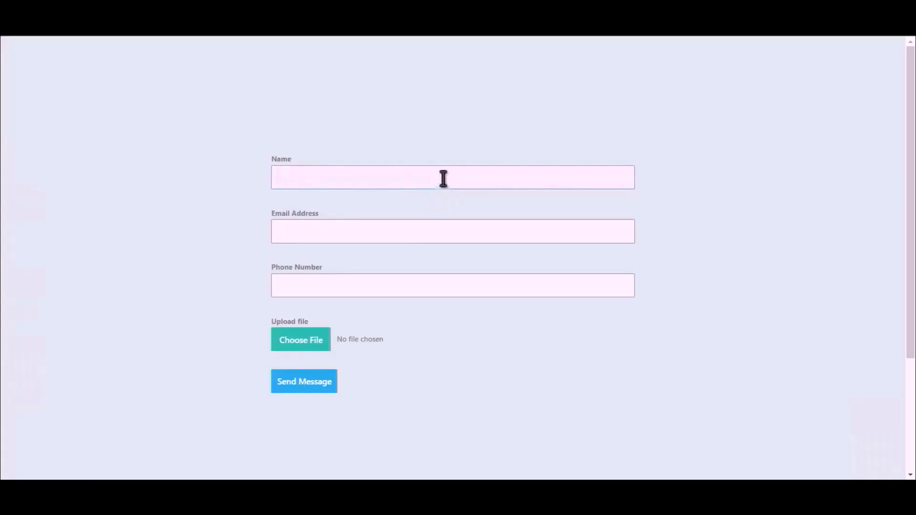
Submit the form with name 'Bit Integrations', an e-mail, a phone number and the Bit Integrations image
type("Bit Integrations")
left_click(444, 229)
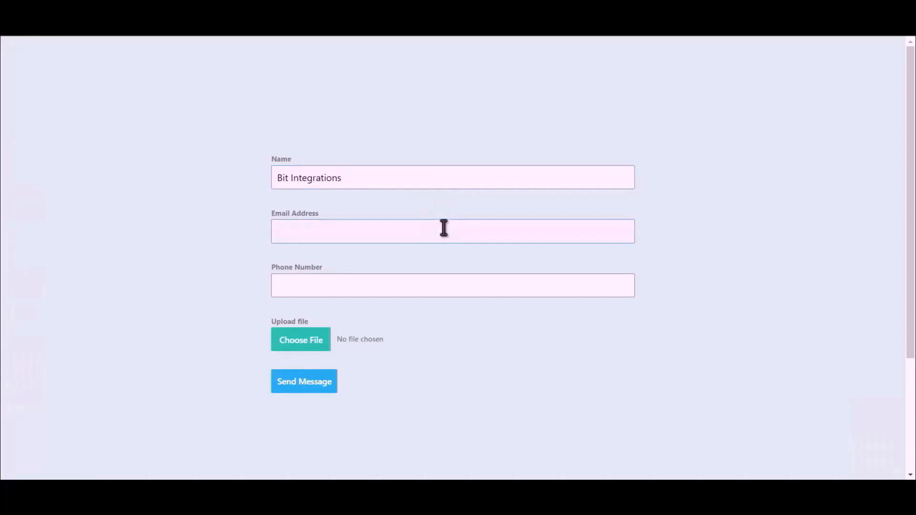
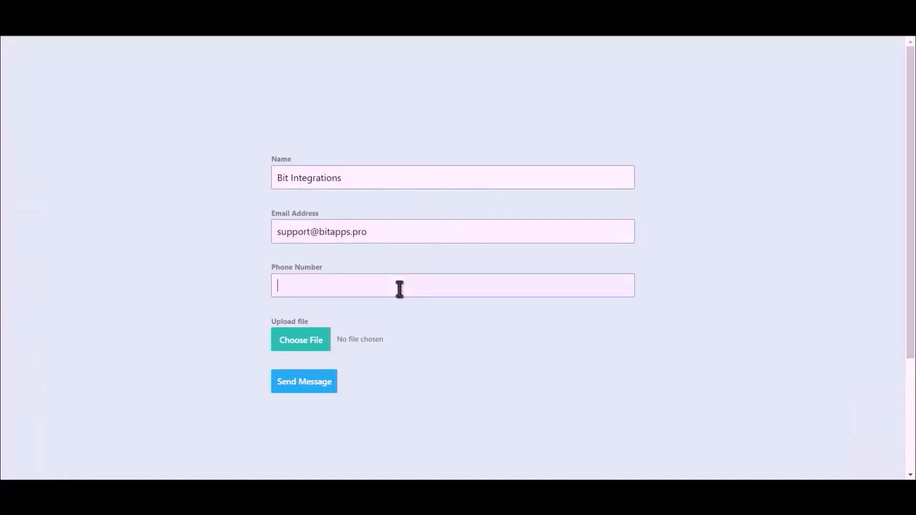
type("444555666")
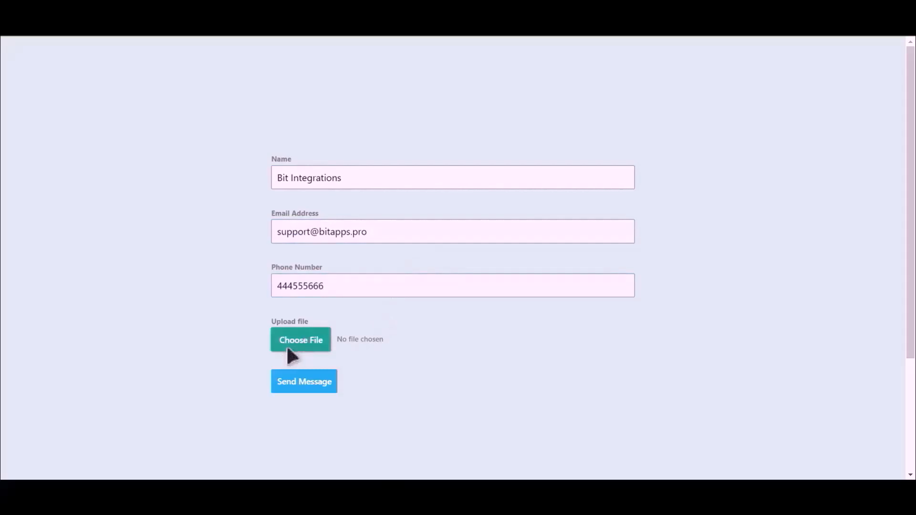
double_click(128, 102)
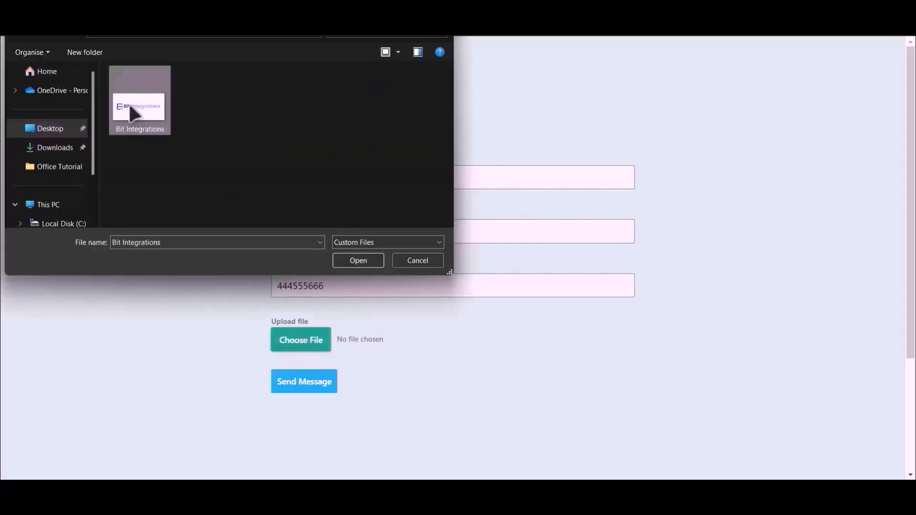
left_click(303, 385)
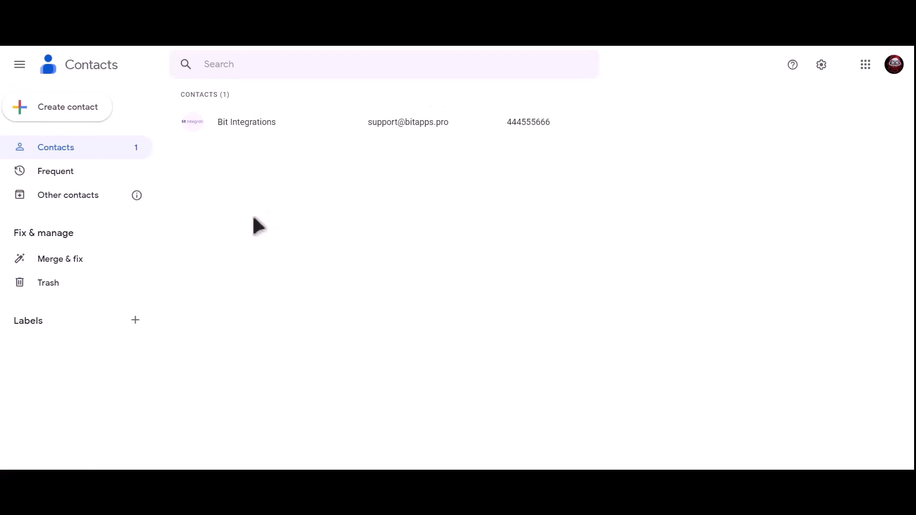
Open the Bit Integrations contact row to view its photo, e-mail and phone number
left_click(286, 123)
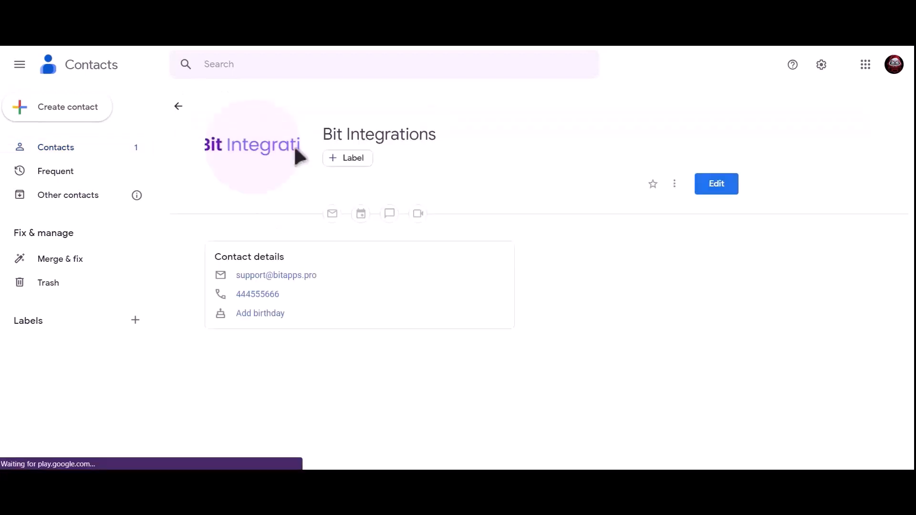